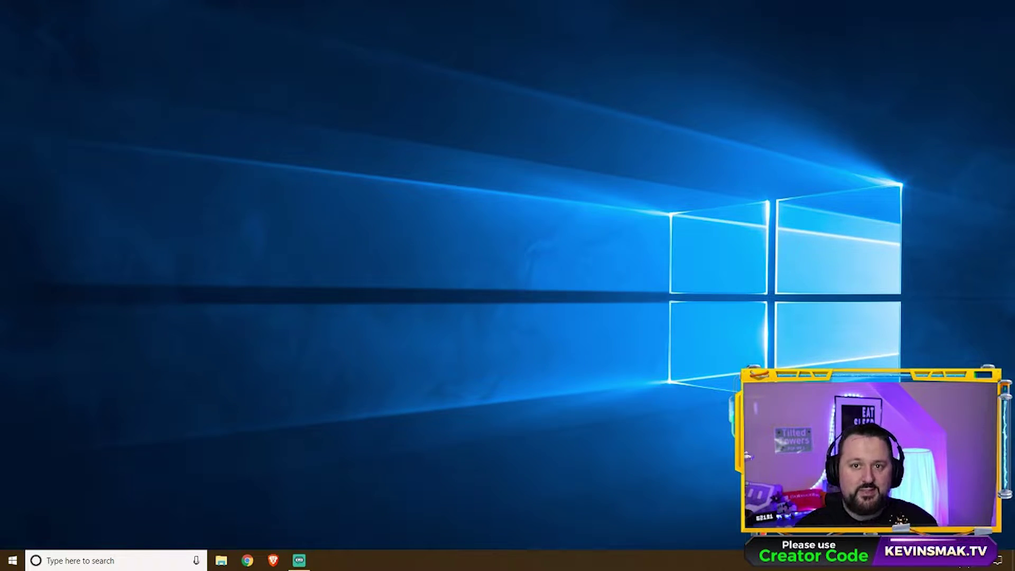
Open the Power & sleep page in the Windows system settings
{"action": "left_click", "coordinate": [12, 560]}
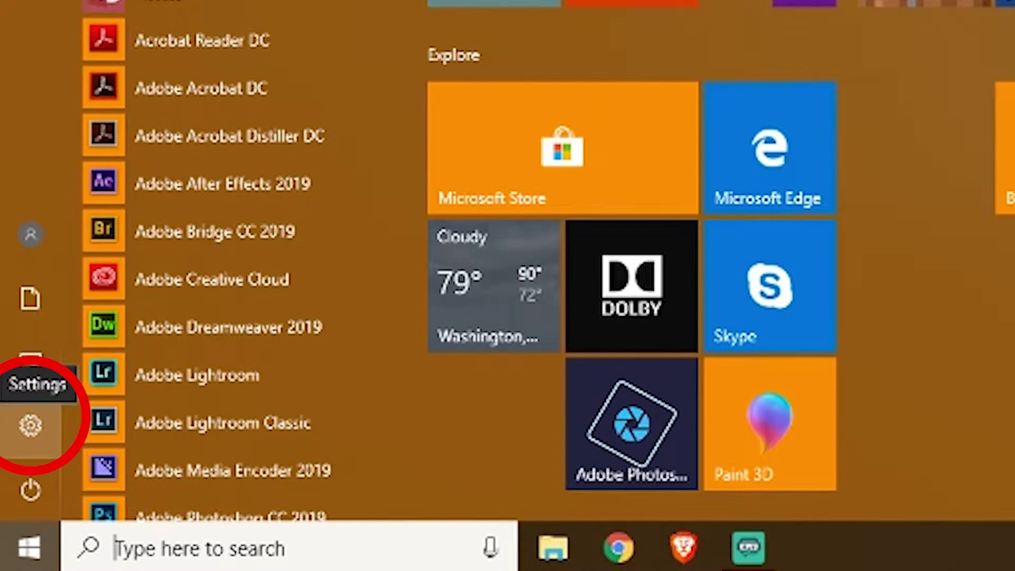
{"action": "left_click", "coordinate": [31, 426]}
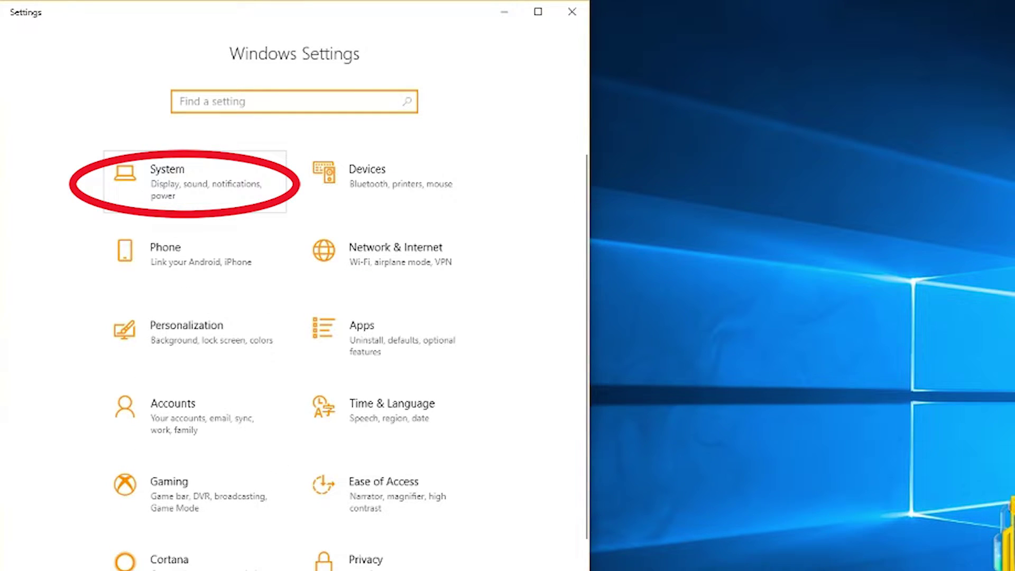
{"action": "left_click", "coordinate": [191, 183]}
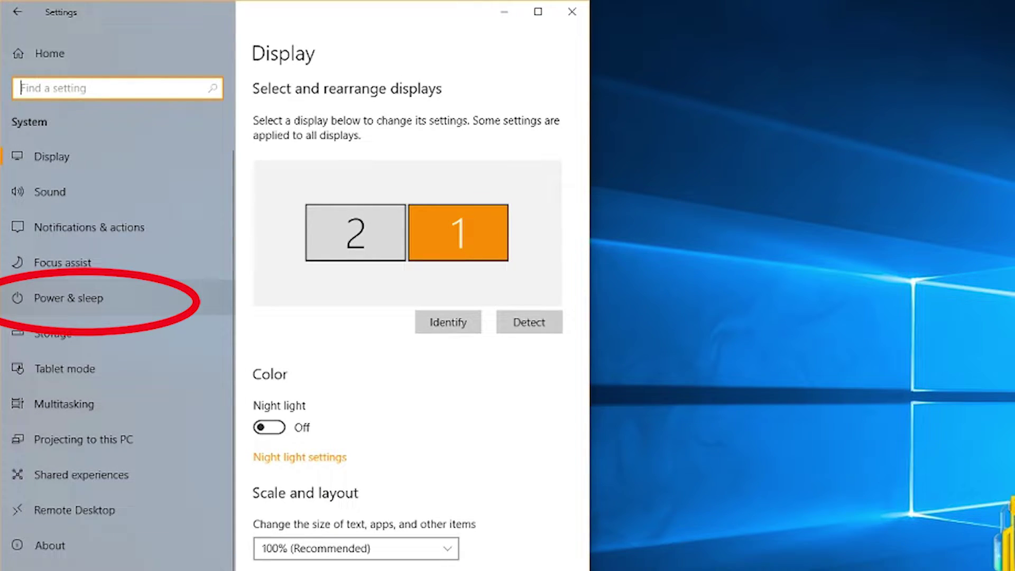
{"action": "left_click", "coordinate": [69, 297]}
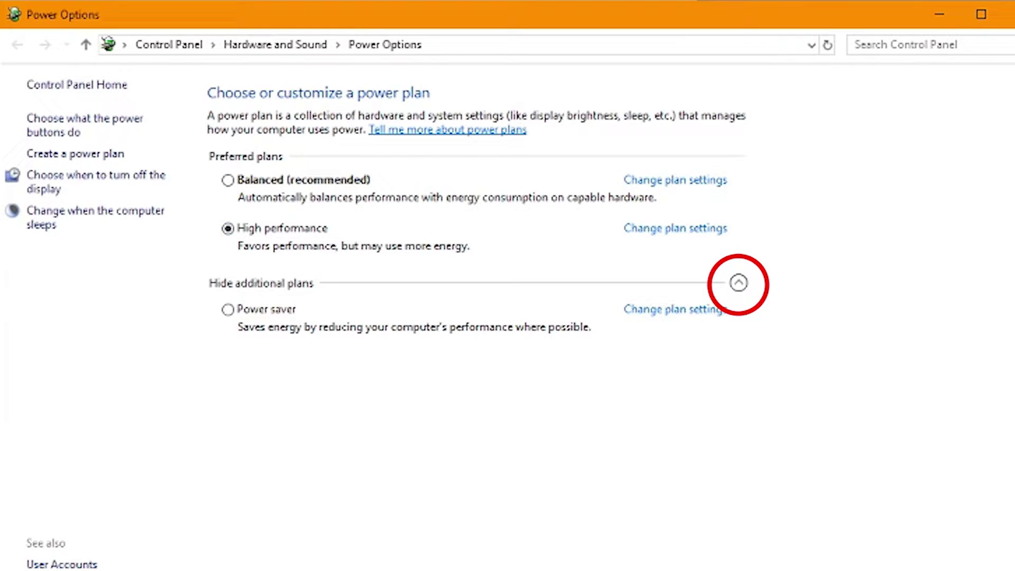
Collapse and expand the additional power plans in Power Options, leaving the Power saver plan shown
{"action": "left_click", "coordinate": [739, 283]}
{"action": "left_click", "coordinate": [739, 283]}
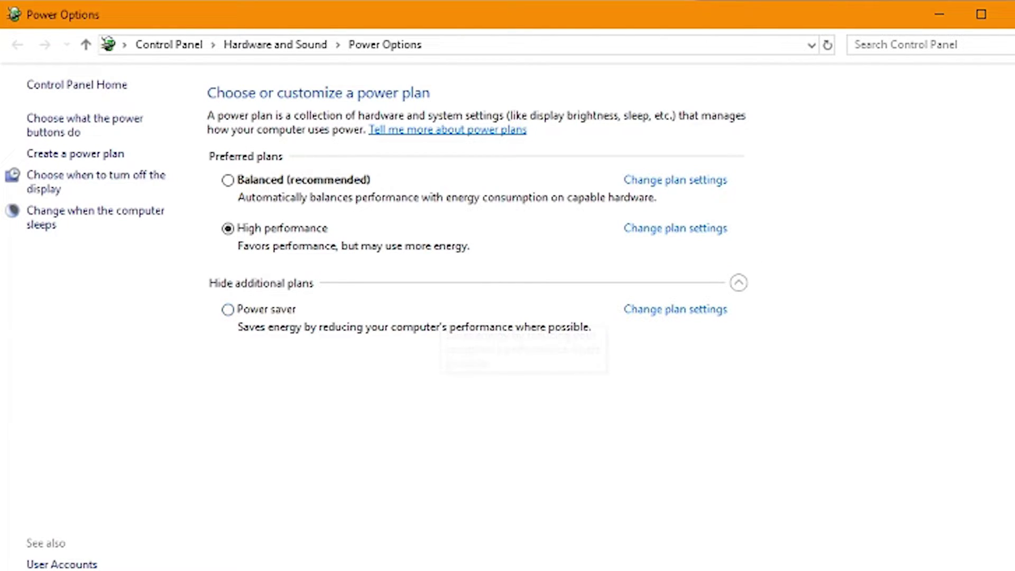
{"action": "left_click", "coordinate": [739, 282]}
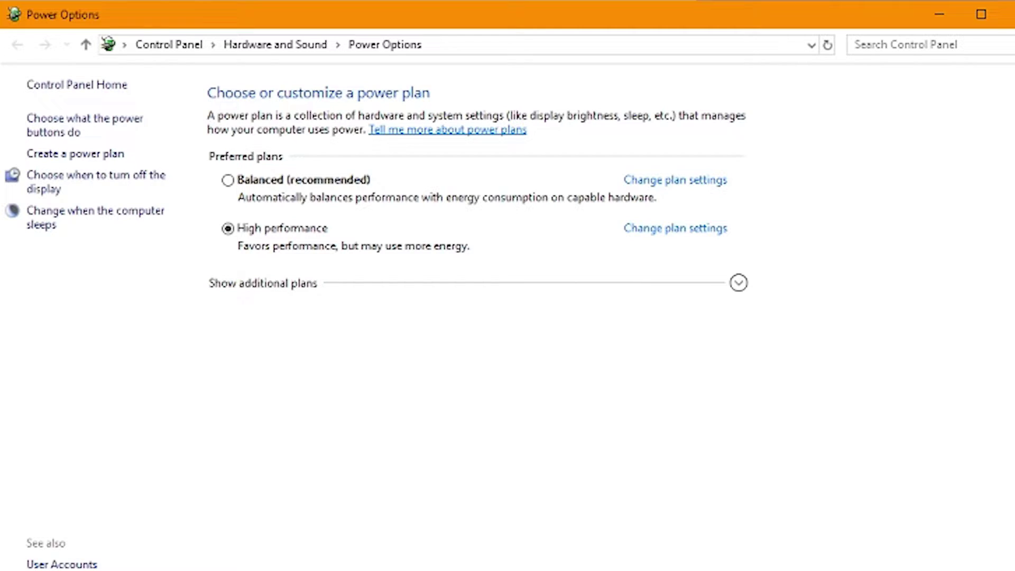
{"action": "left_click", "coordinate": [739, 282]}
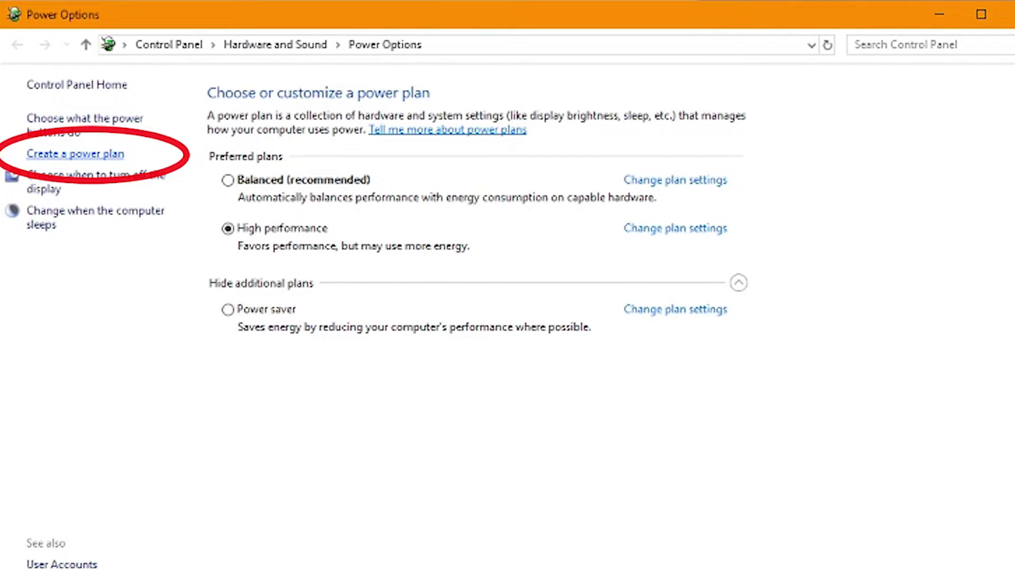
Start a new power plan based on High performance and name it UltimateSmakPlan
{"action": "left_click", "coordinate": [75, 154]}
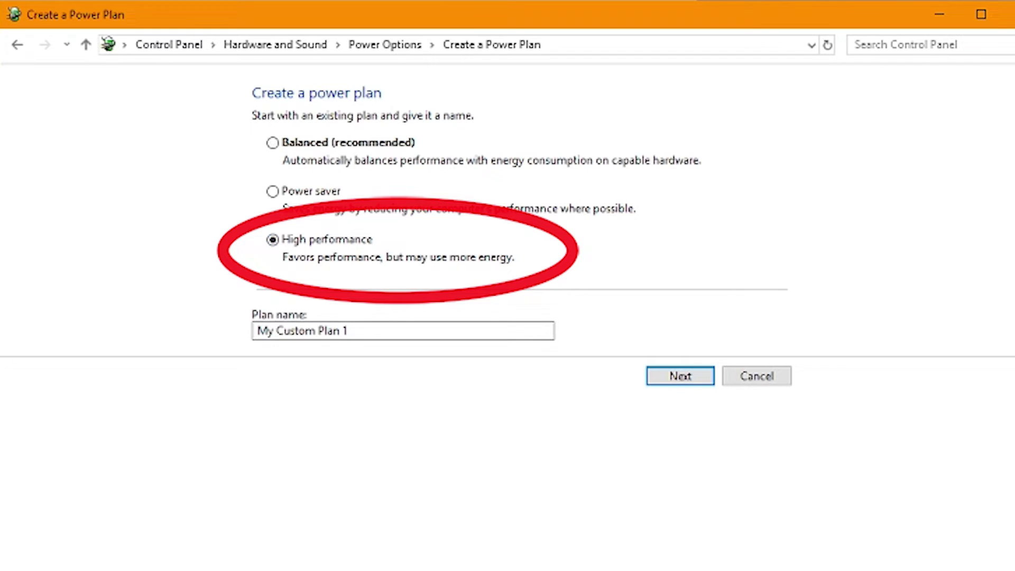
{"action": "left_click", "coordinate": [258, 330]}
{"action": "left_click", "coordinate": [347, 330]}
{"action": "key", "text": "ctrl+a"}
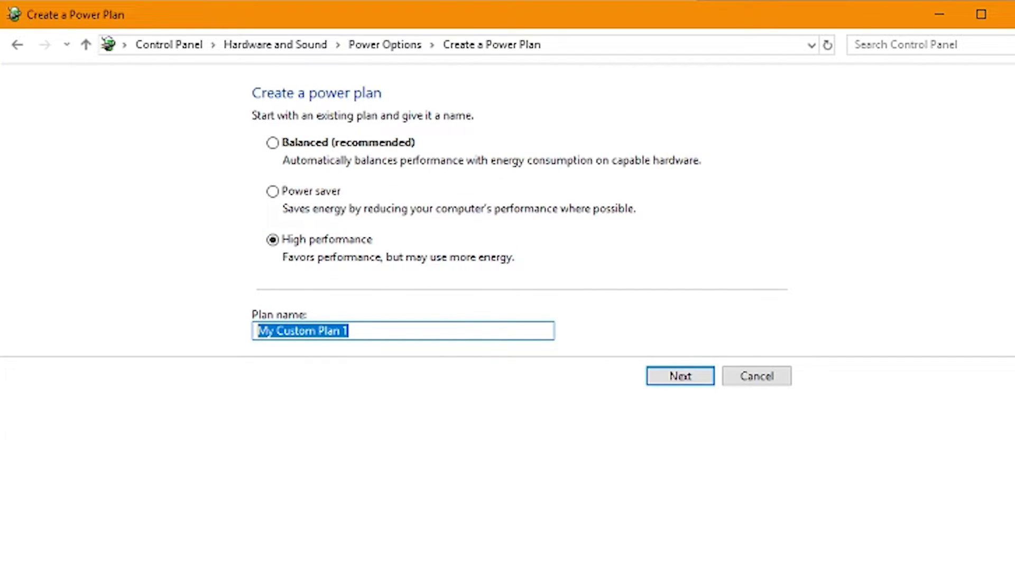
{"action": "type", "text": "Ultima"}
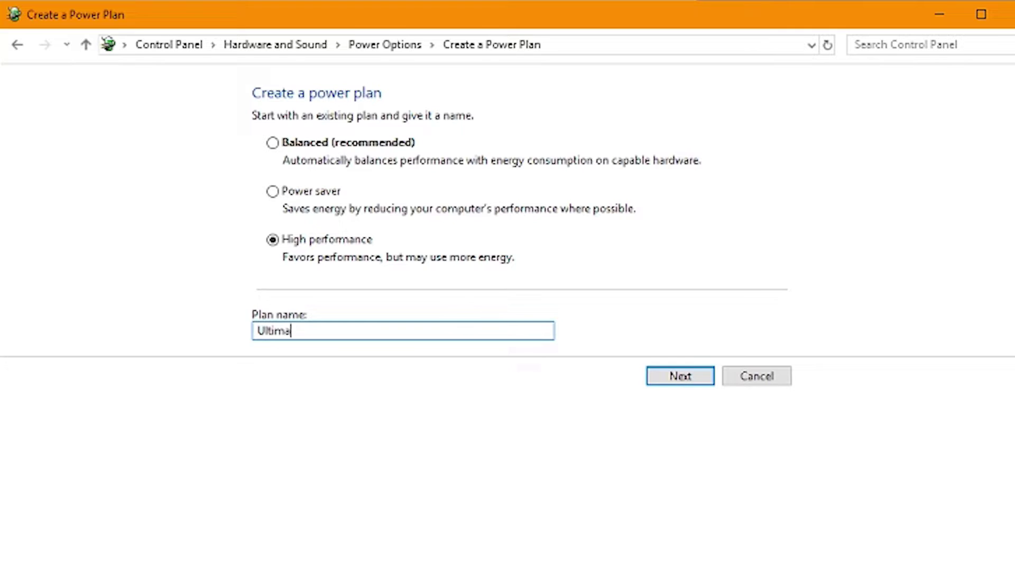
{"action": "type", "text": "teSmakPlan"}
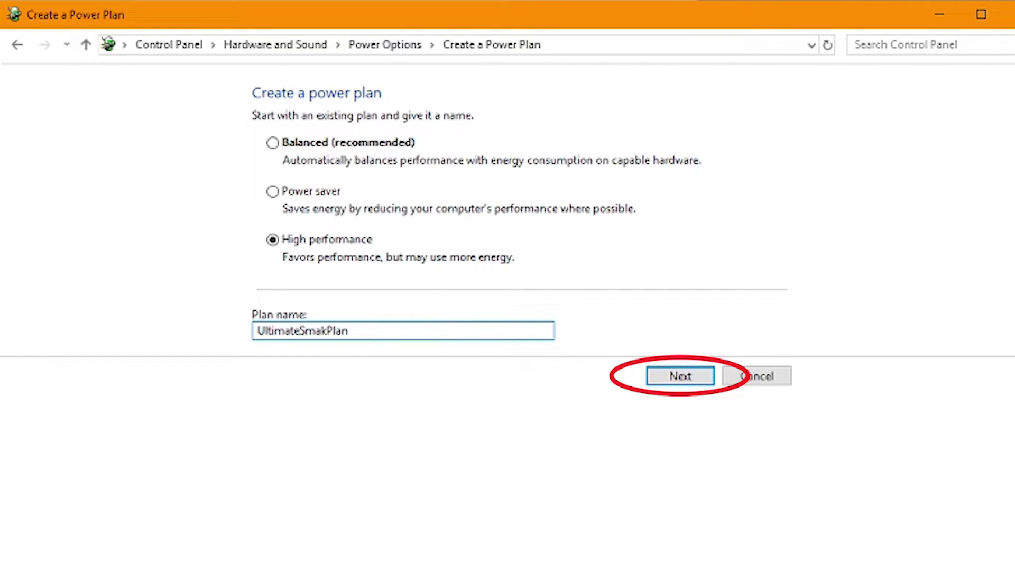
{"action": "key", "text": "Return"}
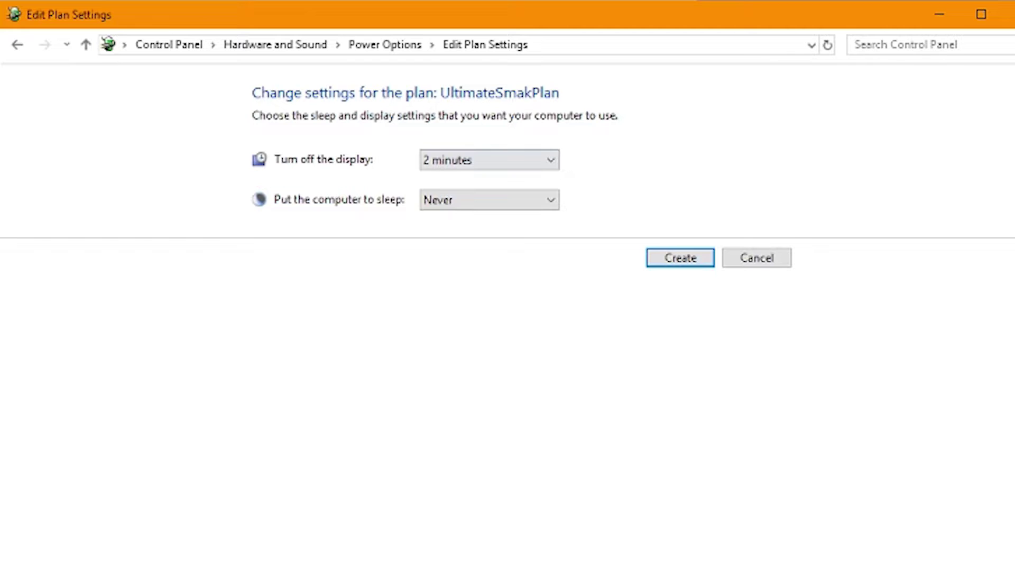
Set the display to turn off after 10 minutes and create the plan
{"action": "left_click", "coordinate": [490, 160]}
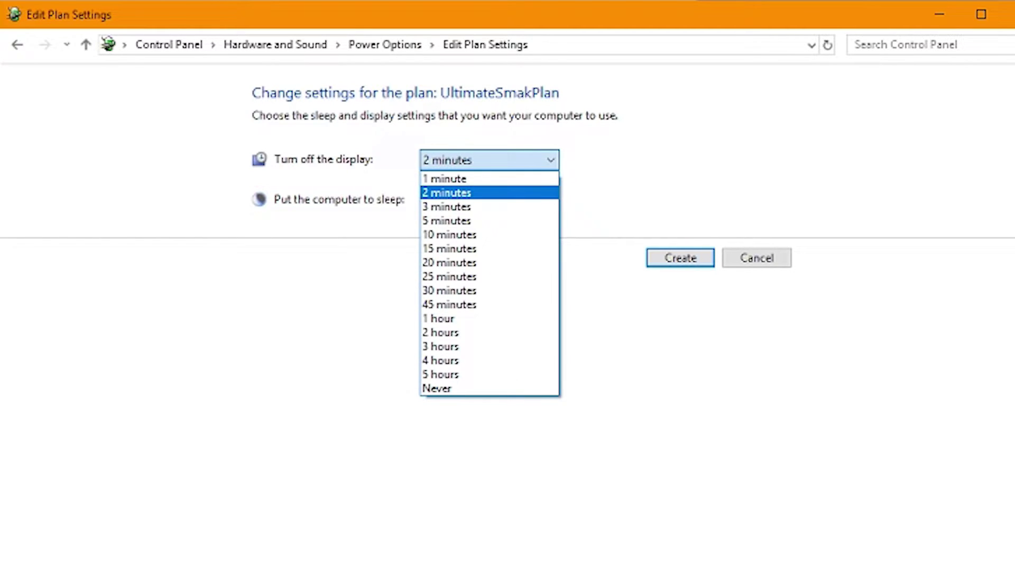
{"action": "left_click", "coordinate": [489, 235]}
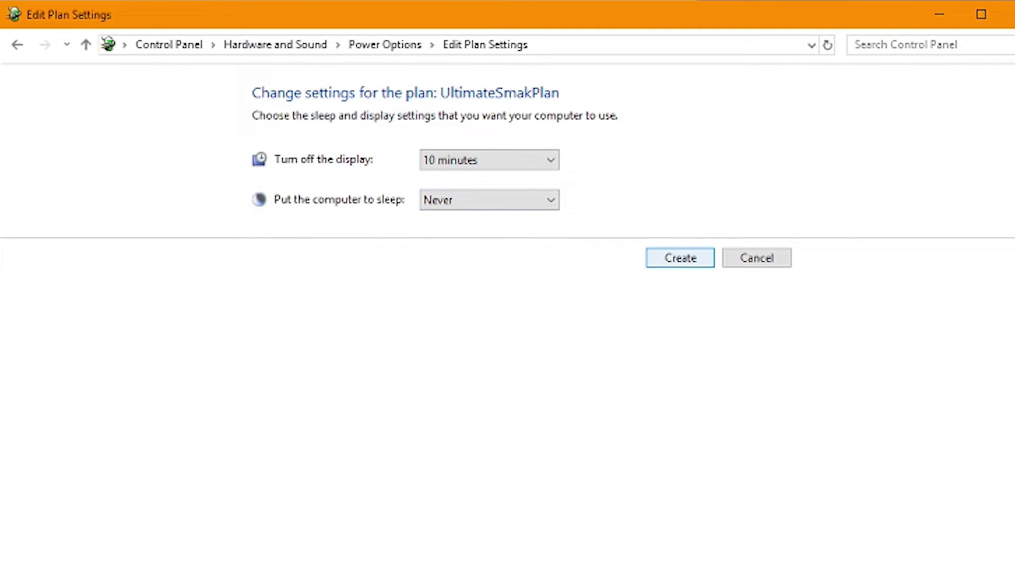
{"action": "left_click", "coordinate": [680, 257]}
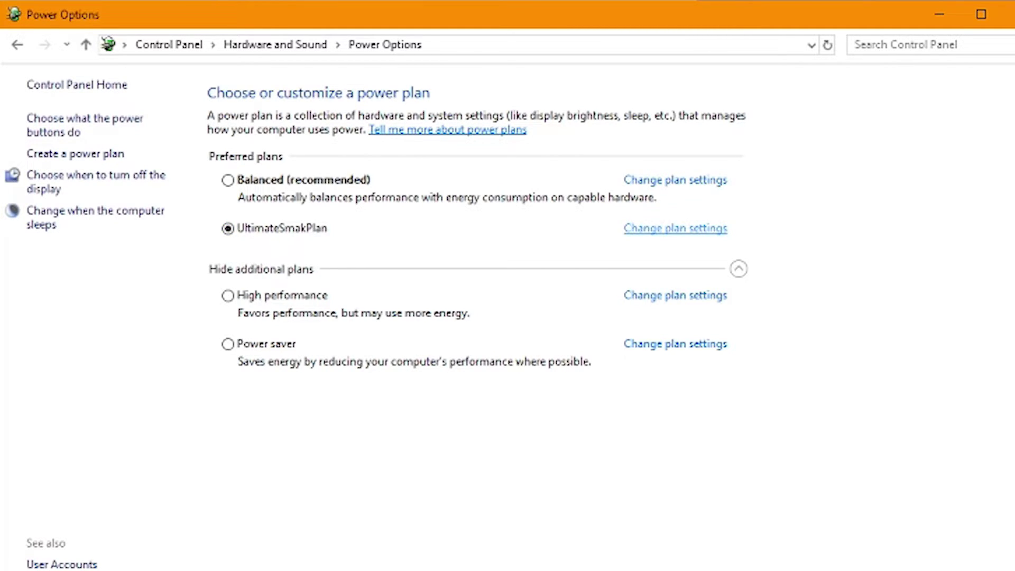
Open UltimateSmakPlan's advanced power settings and expand the Internet Explorer and Desktop background settings groups
{"action": "left_click", "coordinate": [676, 228]}
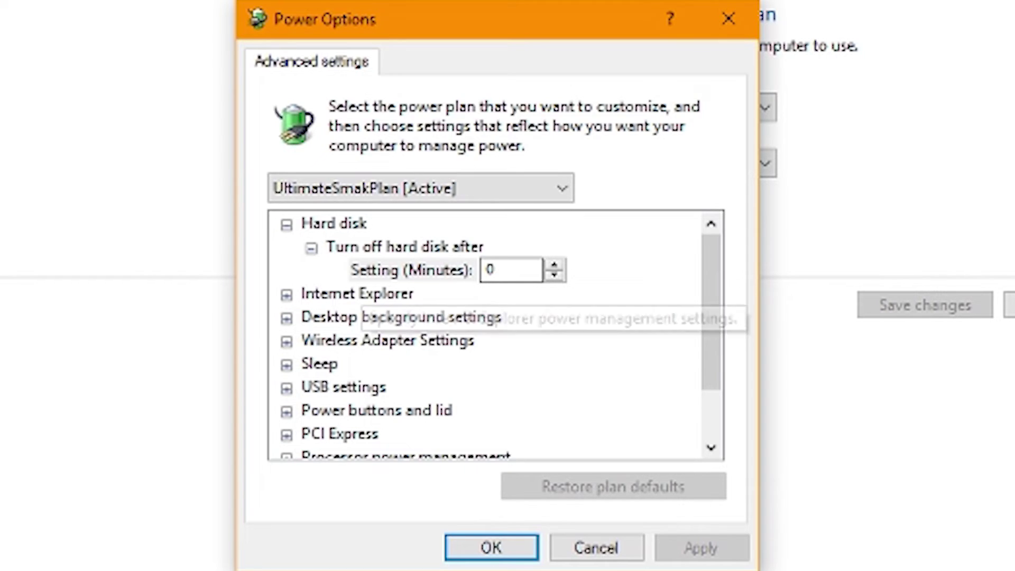
{"action": "left_click", "coordinate": [287, 294]}
{"action": "scroll", "coordinate": [496, 334], "scroll_direction": "down", "scroll_amount": 1}
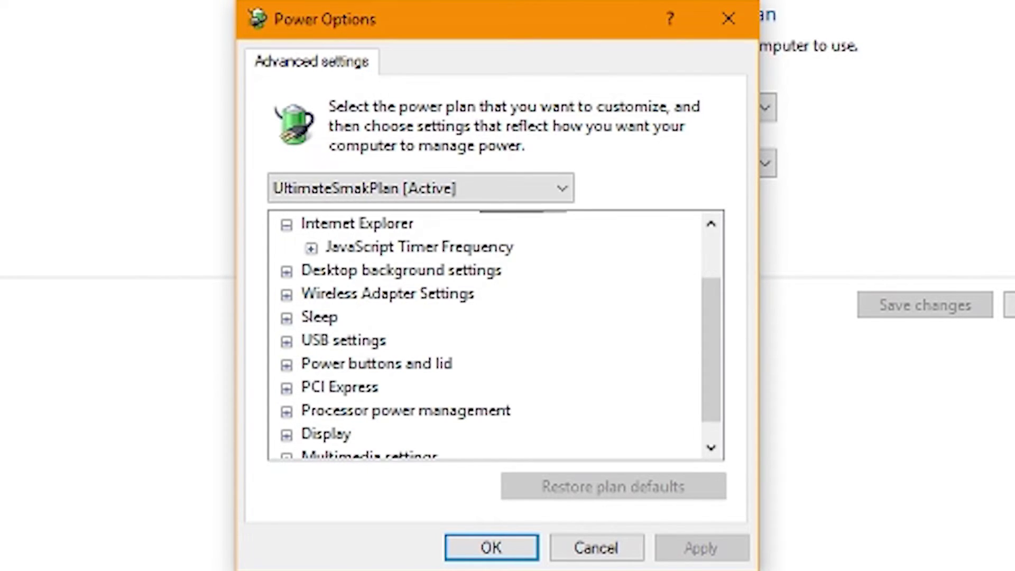
{"action": "left_click", "coordinate": [287, 271]}
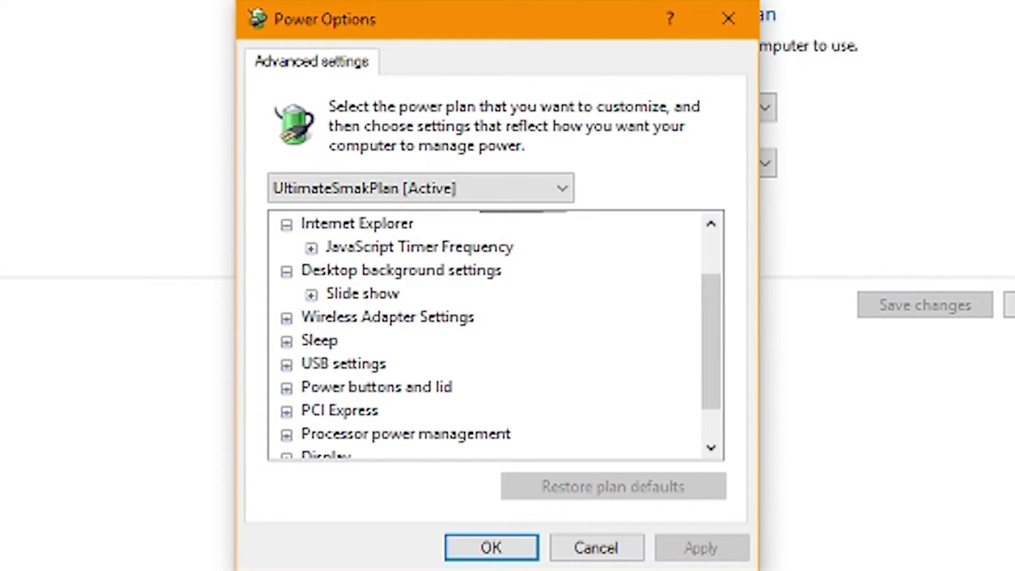
Expand the Sleep group and check its Sleep after, Allow hybrid sleep, Hibernate after and Allow wake timers settings
{"action": "left_click", "coordinate": [286, 341]}
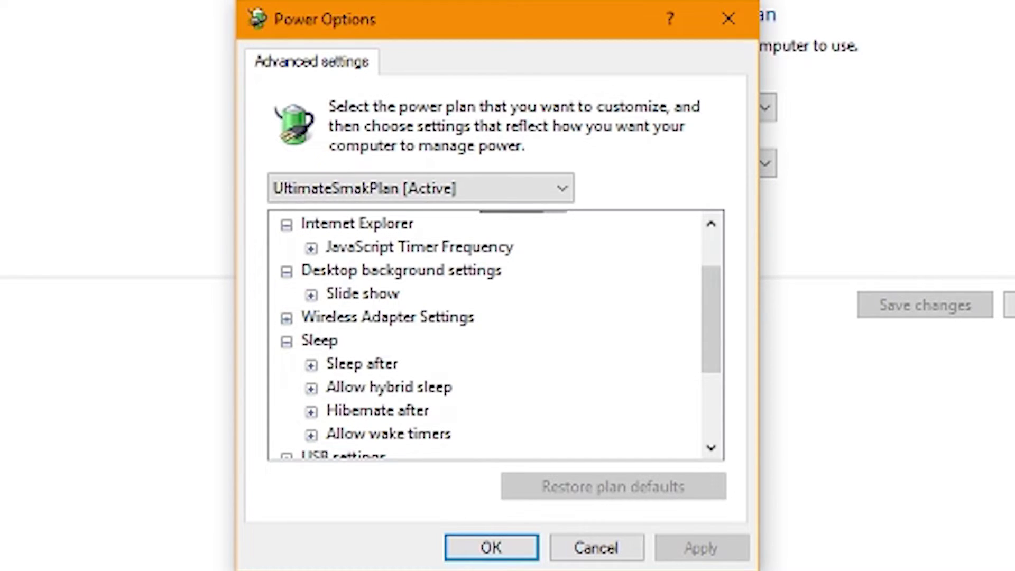
{"action": "scroll", "coordinate": [496, 335], "scroll_direction": "down", "scroll_amount": 1}
{"action": "left_click", "coordinate": [311, 295]}
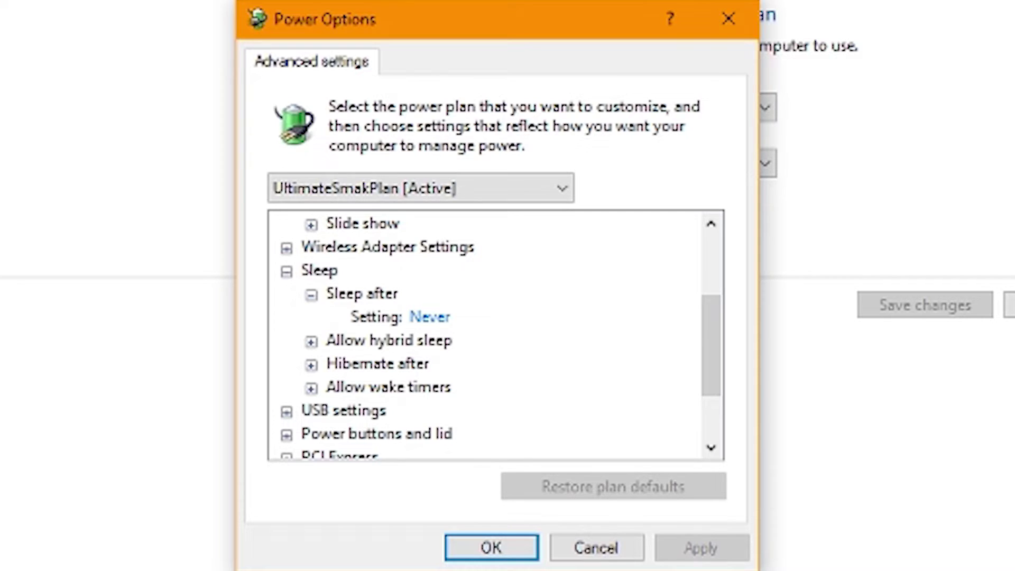
{"action": "left_click", "coordinate": [311, 341]}
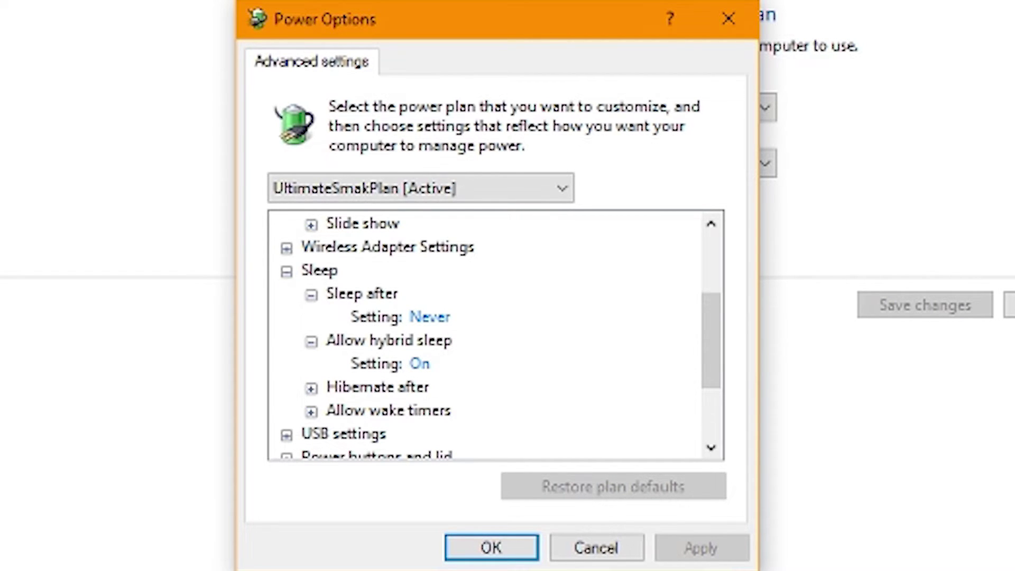
{"action": "scroll", "coordinate": [439, 318], "scroll_direction": "down", "scroll_amount": 1}
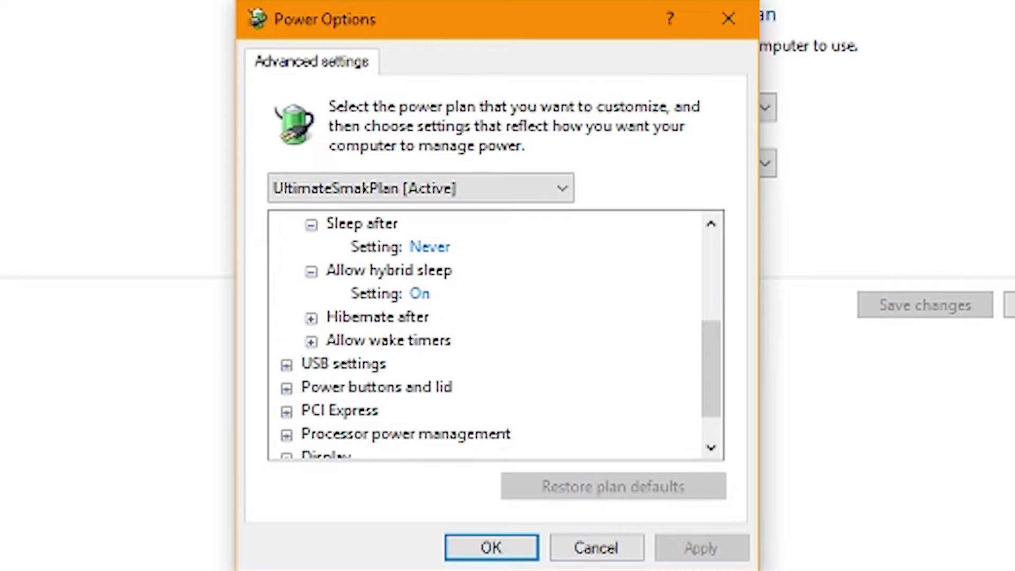
{"action": "left_click", "coordinate": [310, 318]}
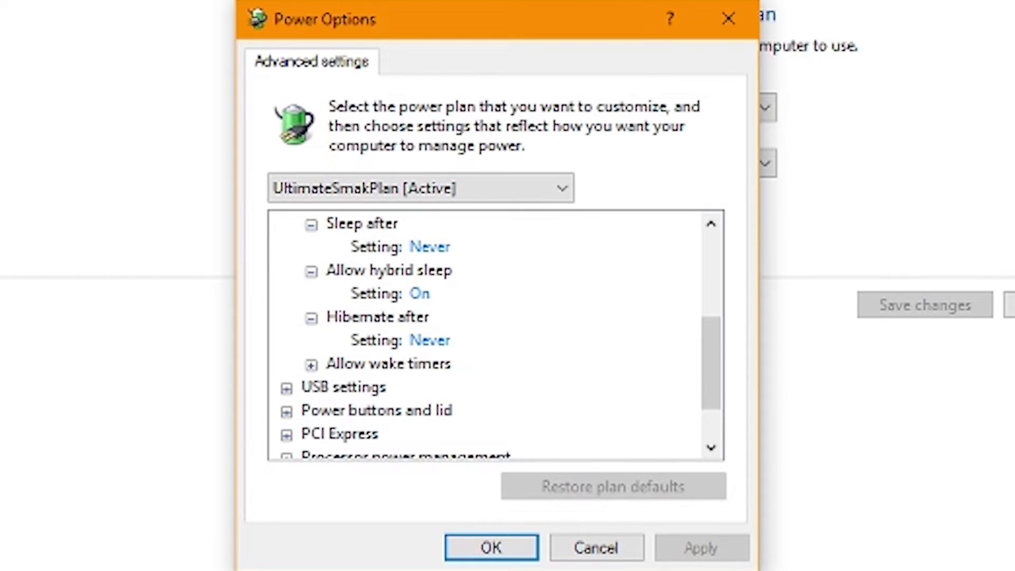
{"action": "left_click", "coordinate": [311, 365]}
Check the minimum processor state, system cooling policy and maximum processor state under Processor power management
{"action": "scroll", "coordinate": [496, 335], "scroll_direction": "down", "scroll_amount": 2}
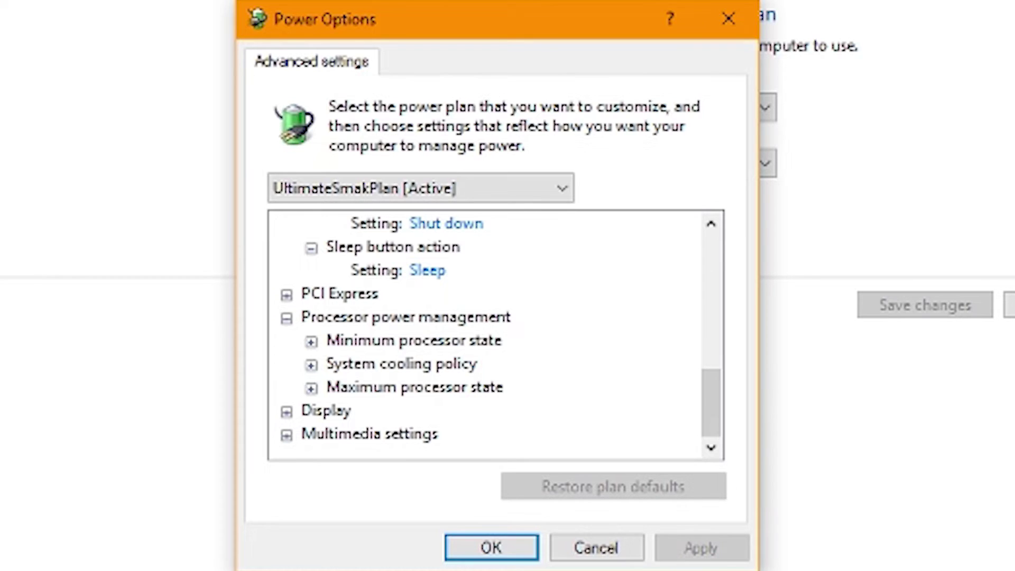
{"action": "key", "text": "Right"}
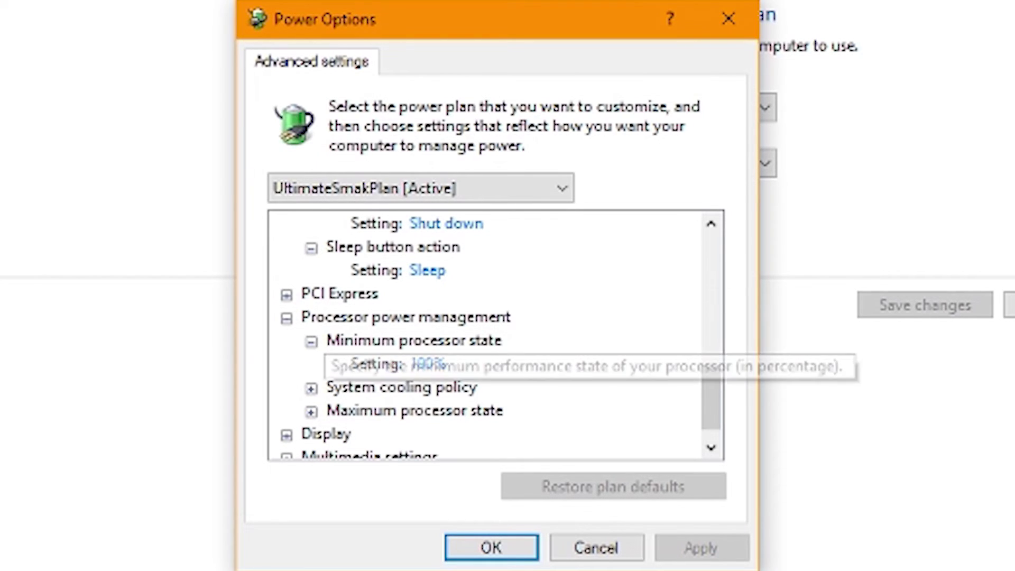
{"action": "left_click", "coordinate": [311, 388]}
{"action": "scroll", "coordinate": [495, 335], "scroll_direction": "down", "scroll_amount": 1}
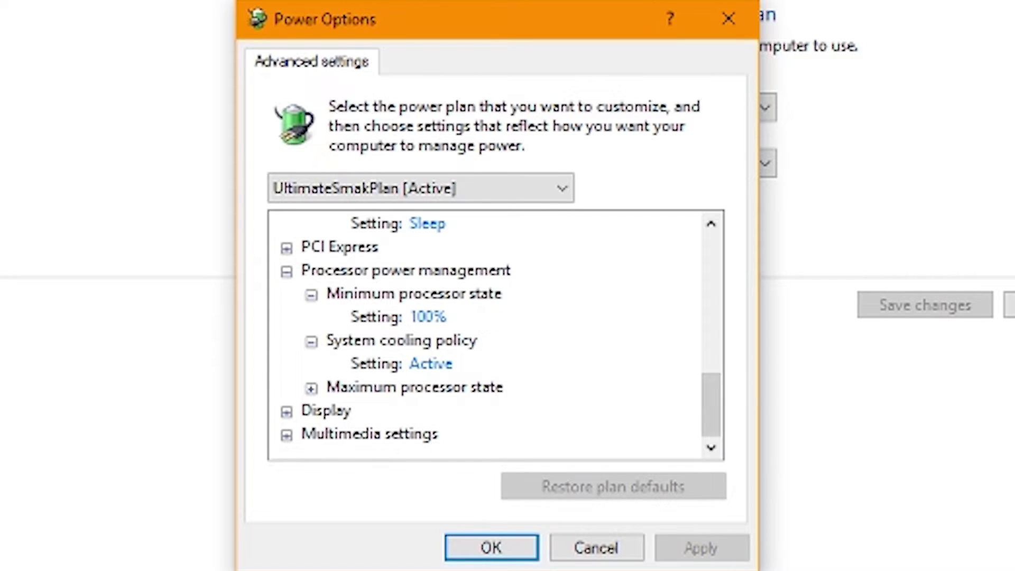
{"action": "key", "text": "Right"}
{"action": "scroll", "coordinate": [496, 335], "scroll_direction": "down", "scroll_amount": 1}
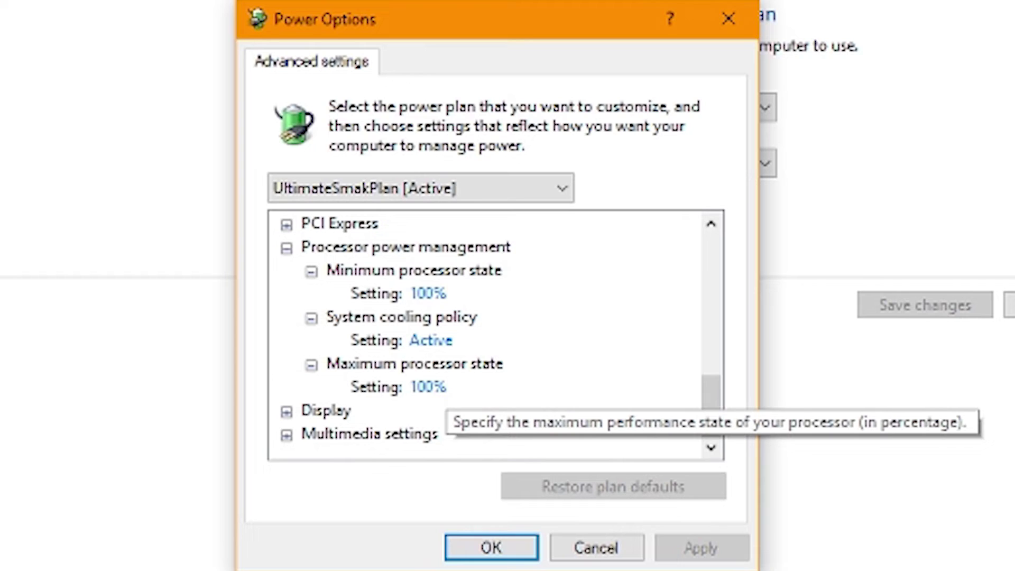
Expand the Display group and check the Turn off display after and Enable adaptive brightness settings
{"action": "left_click", "coordinate": [286, 412]}
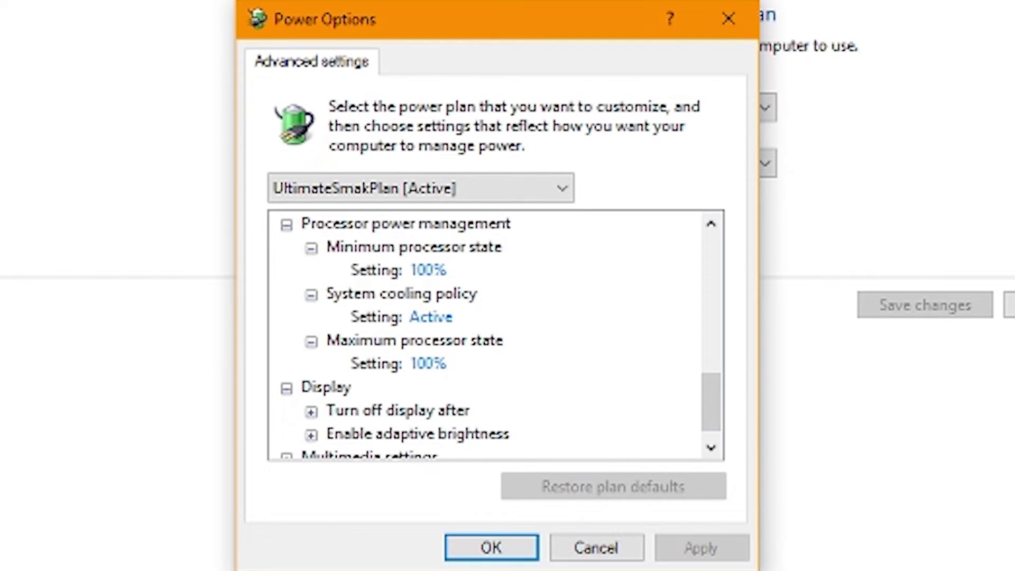
{"action": "scroll", "coordinate": [496, 334], "scroll_direction": "down", "scroll_amount": 1}
{"action": "left_click", "coordinate": [312, 389]}
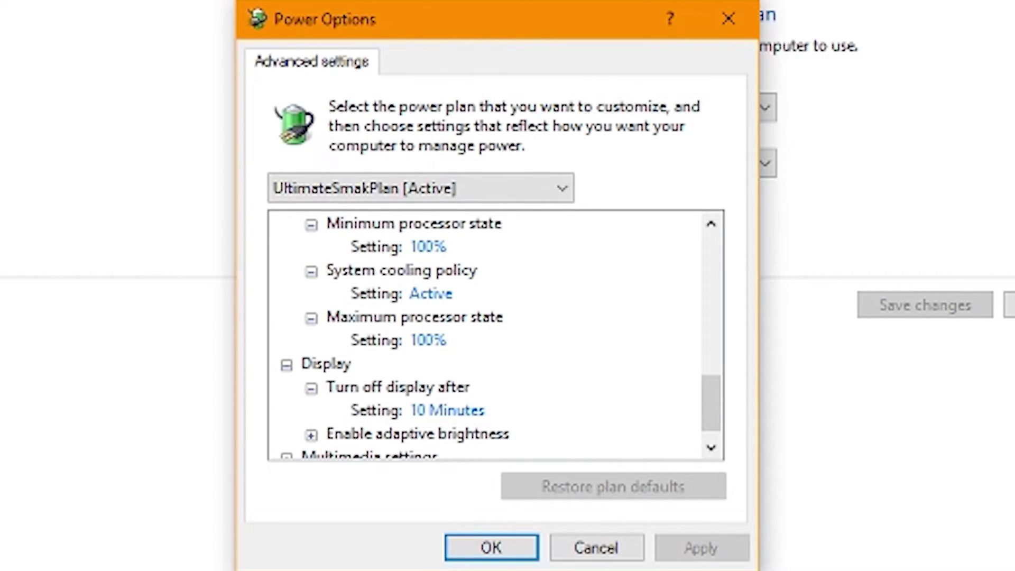
{"action": "key", "text": "Down"}
{"action": "key", "text": "Down"}
{"action": "key", "text": "Right"}
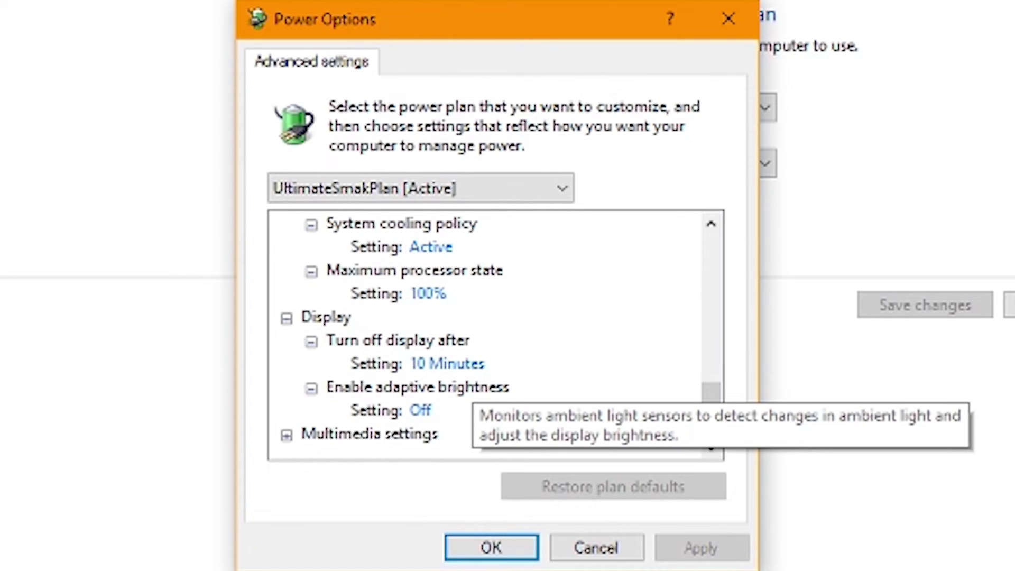
Expand the Multimedia settings group and its Video playback quality bias entry
{"action": "key", "text": "Down"}
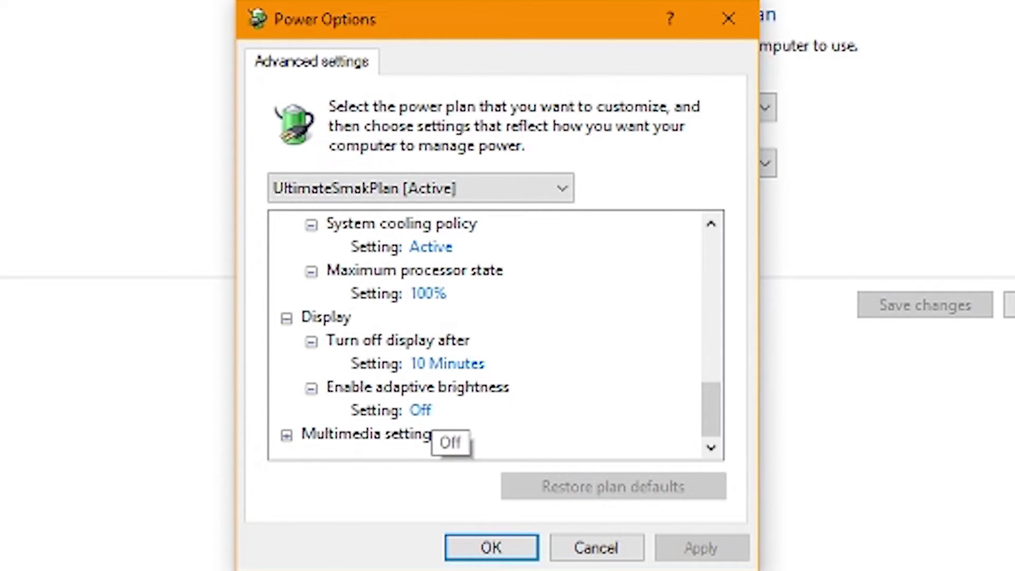
{"action": "key", "text": "Down"}
{"action": "key", "text": "Right"}
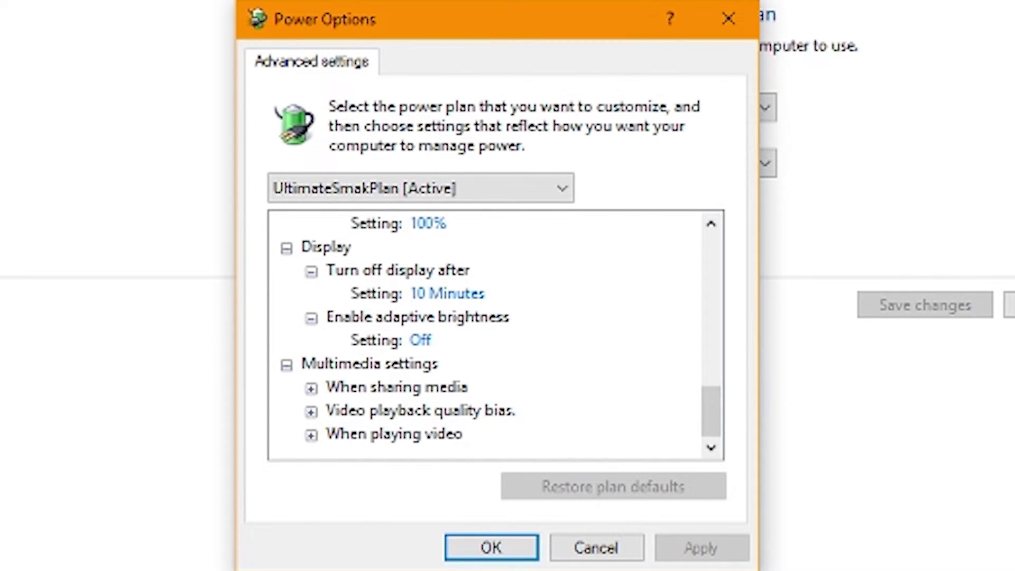
{"action": "key", "text": "Down"}
{"action": "key", "text": "Down"}
{"action": "key", "text": "Right"}
{"action": "key", "text": "Down"}
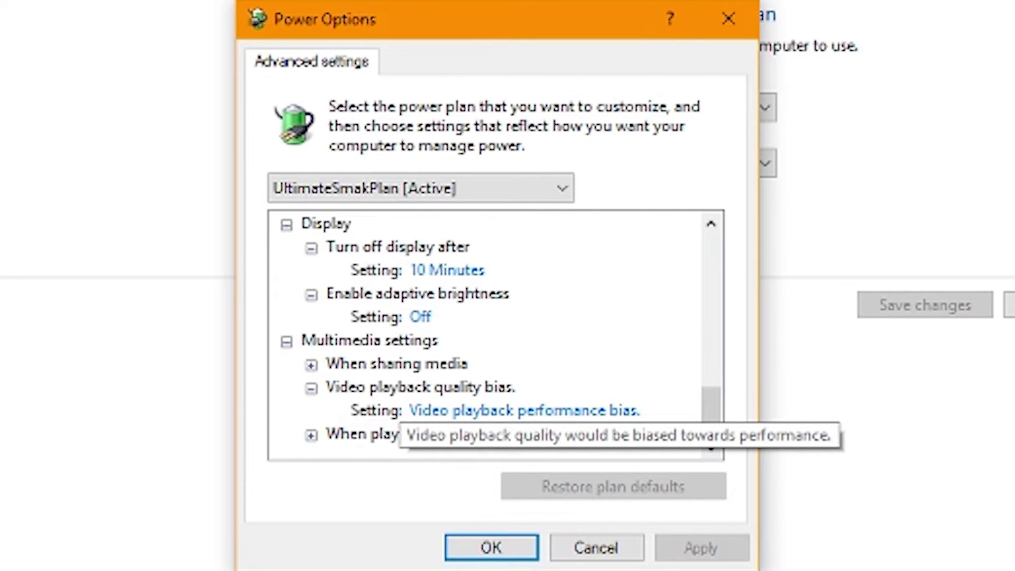
Review the Video playback quality bias choices and keep Video playback performance bias selected
{"action": "left_click", "coordinate": [524, 410]}
{"action": "left_click", "coordinate": [524, 410]}
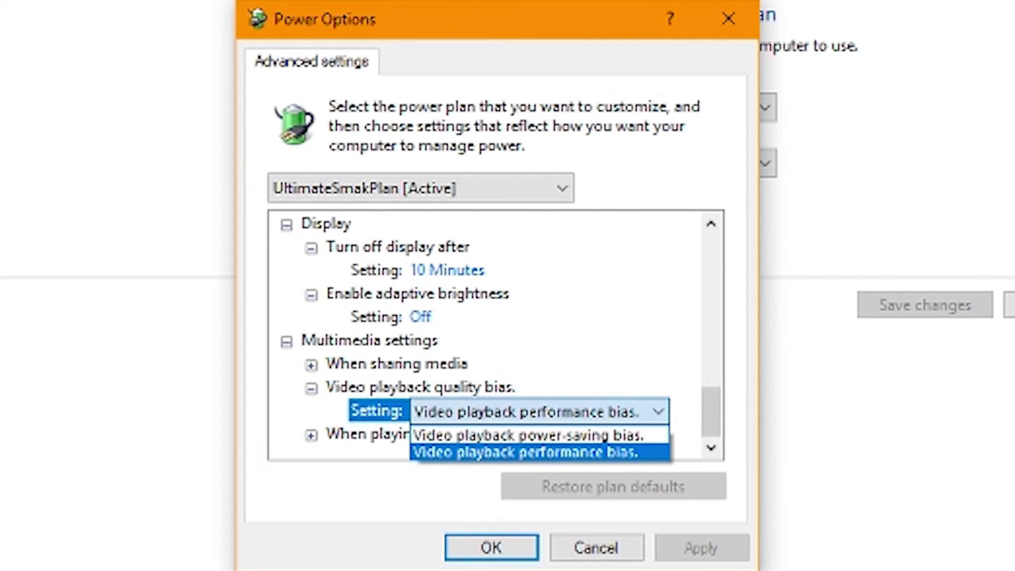
{"action": "key", "text": "Up"}
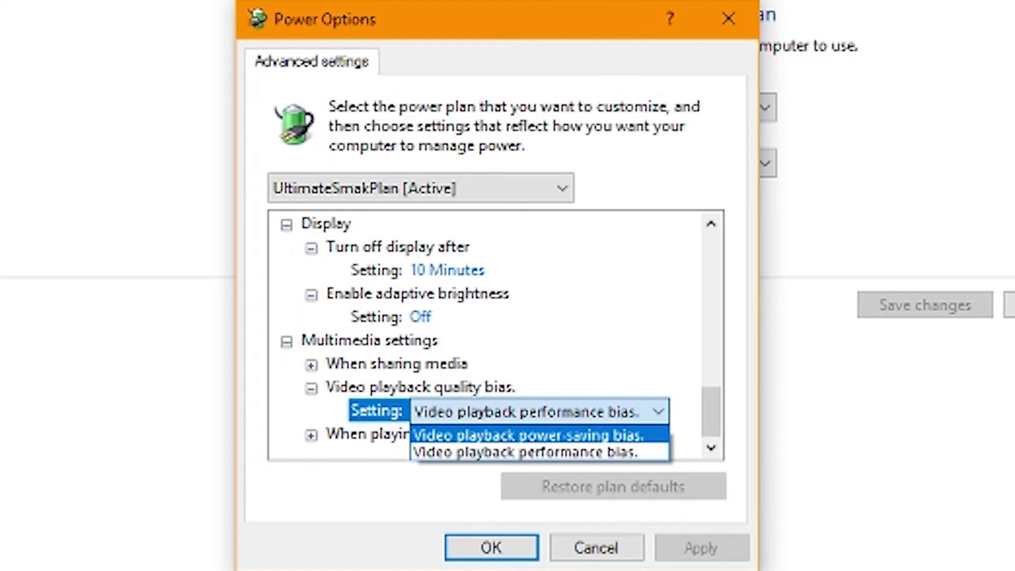
{"action": "key", "text": "Escape"}
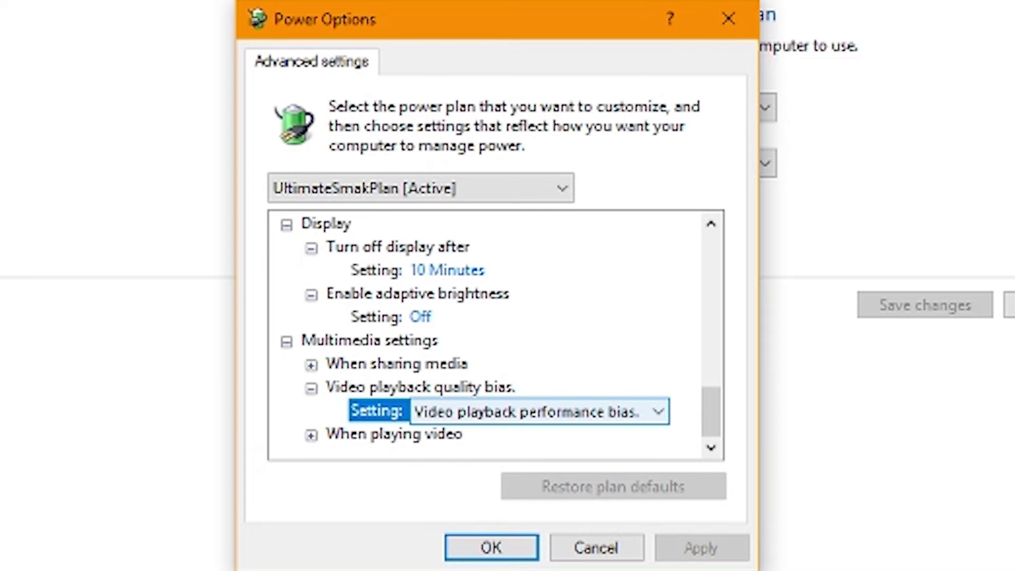
{"action": "key", "text": "alt+Down"}
{"action": "key", "text": "Return"}
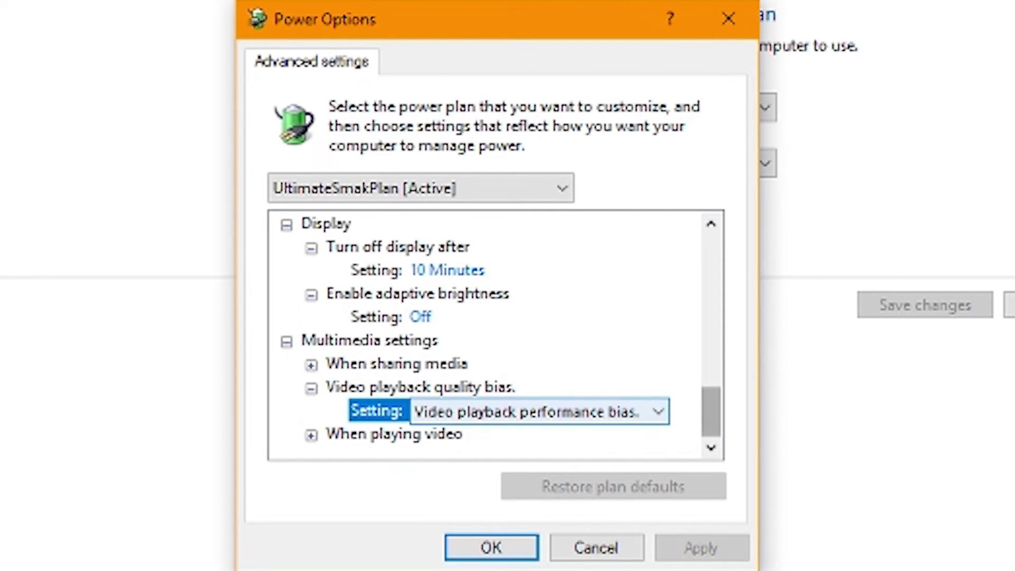
Check the When playing video and When sharing media settings under Multimedia settings, collapsing each entry after viewing it
{"action": "left_click", "coordinate": [311, 434]}
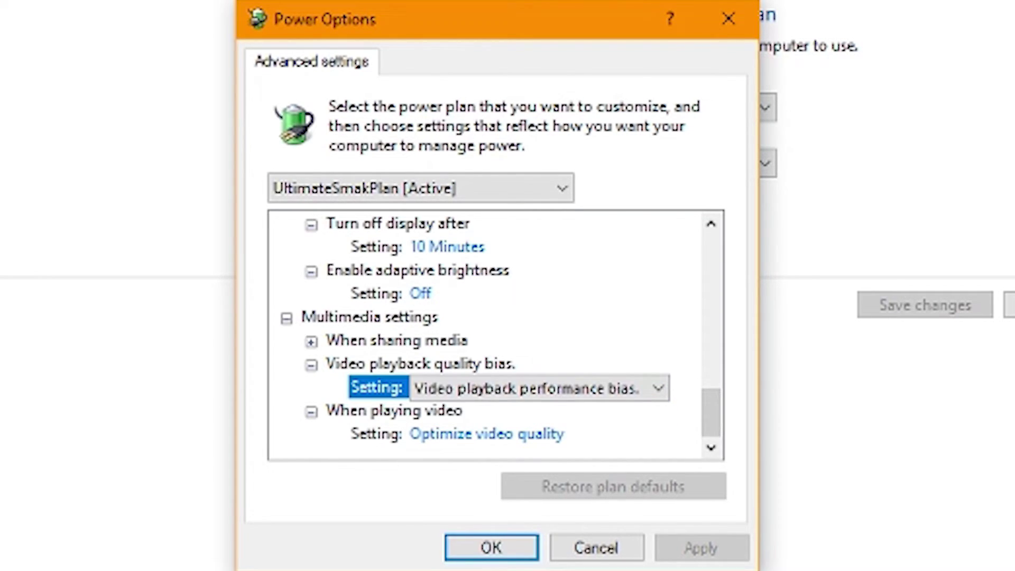
{"action": "left_click", "coordinate": [312, 412]}
{"action": "left_click", "coordinate": [312, 365]}
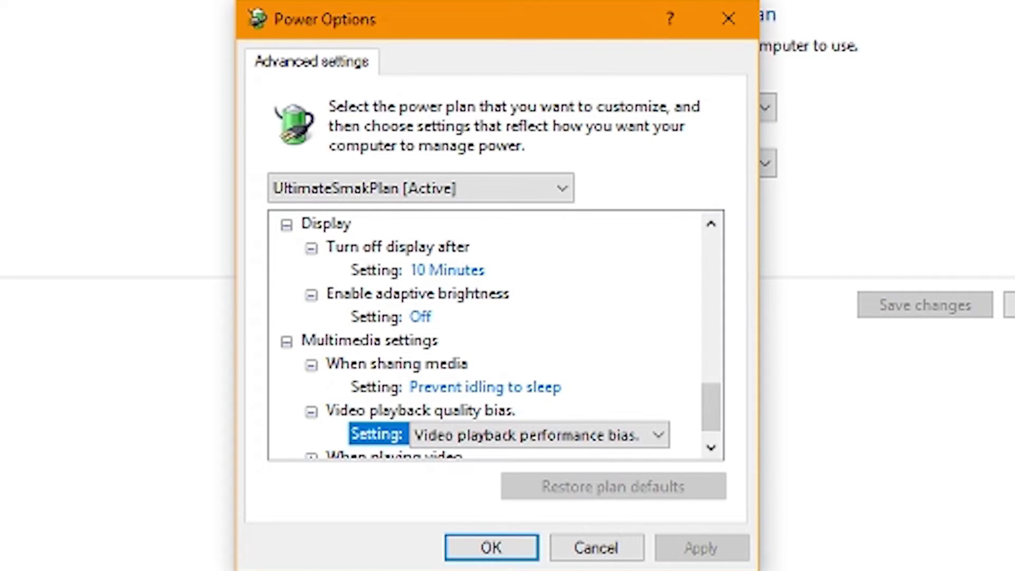
{"action": "left_click", "coordinate": [312, 365]}
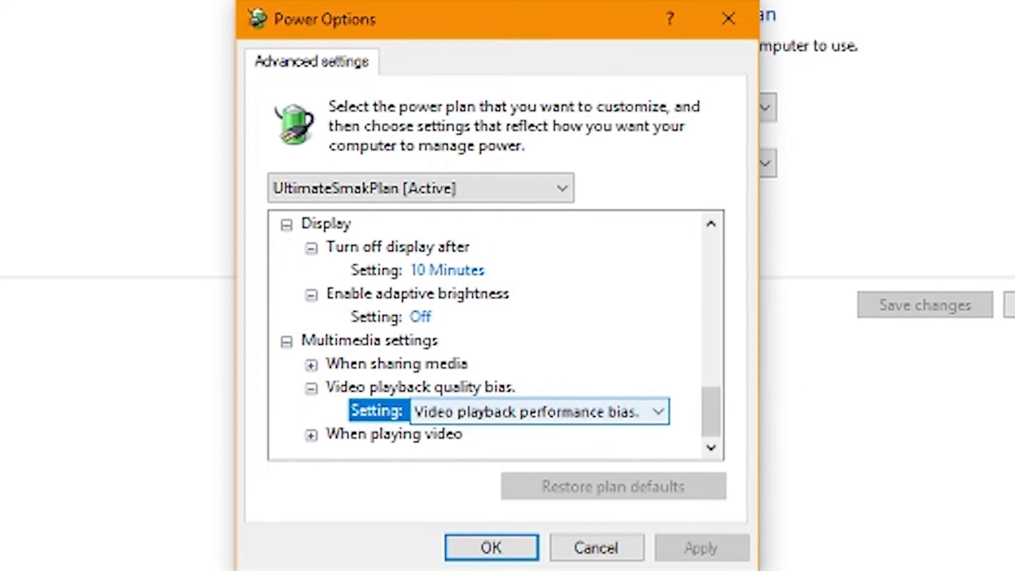
Accept the advanced power settings and leave the UltimateSmakPlan plan editor to return to the list of power plans
{"action": "left_click", "coordinate": [491, 547]}
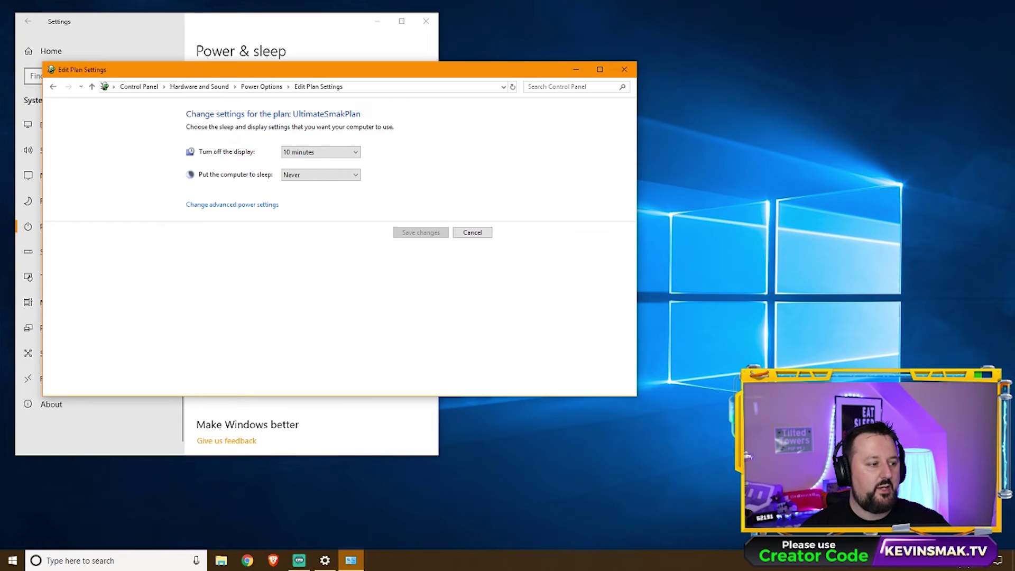
{"action": "left_click", "coordinate": [472, 232]}
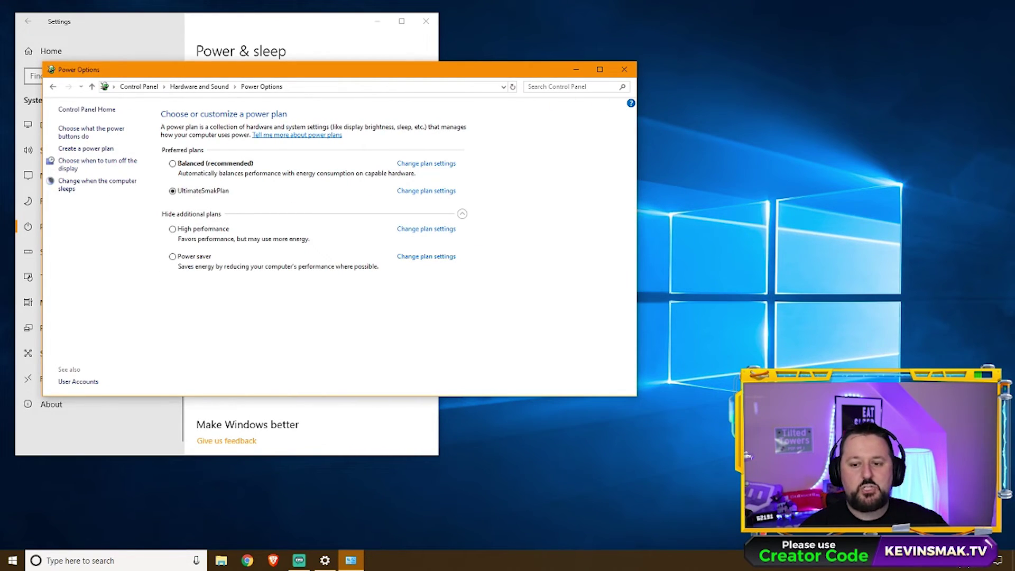